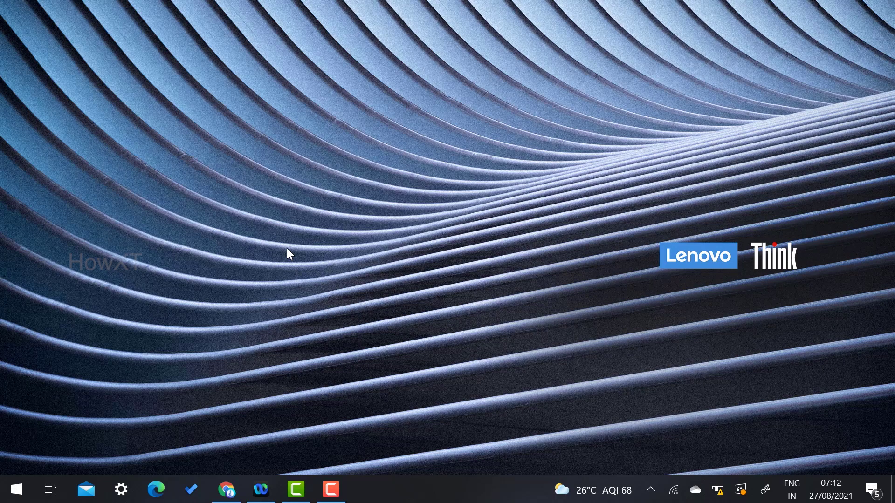
Start an instant Google Meet meeting (jod-jves-wpv) from Chrome's New meeting menu.
{"action": "left_click", "coordinate": [228, 496]}
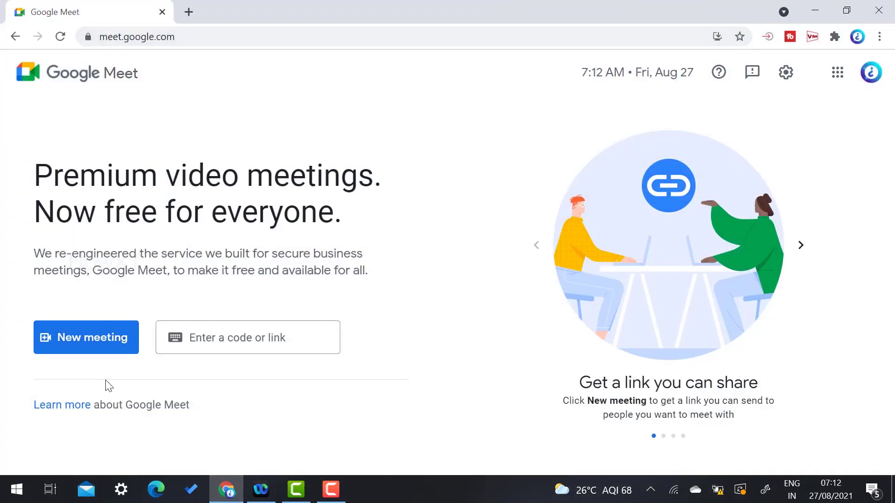
{"action": "left_click", "coordinate": [113, 335]}
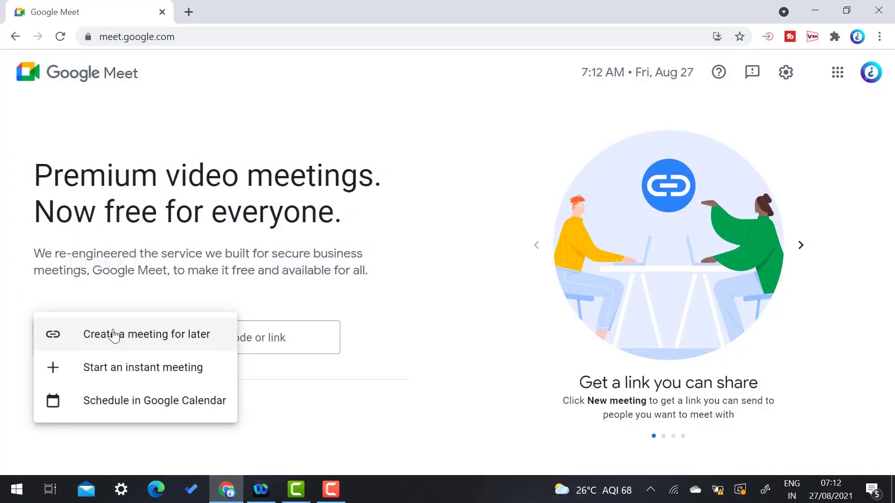
{"action": "left_click", "coordinate": [116, 379]}
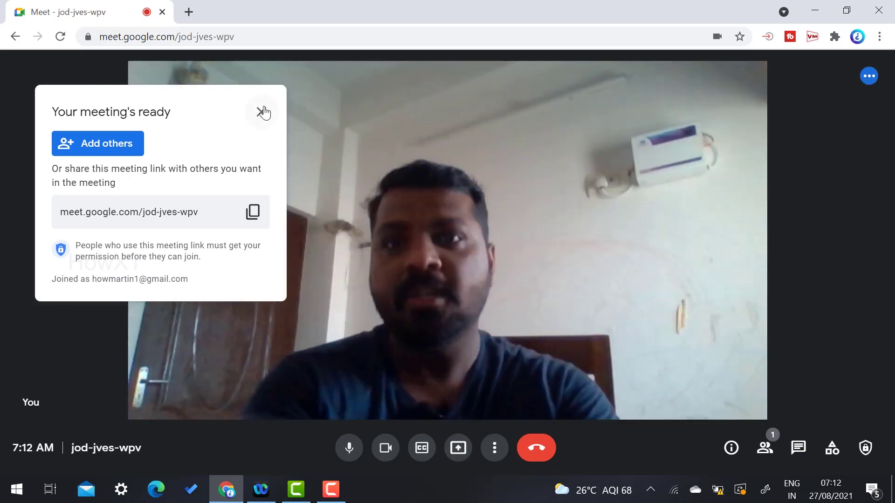
Close the 'Your meeting's ready' panel and briefly check the Present now options.
{"action": "left_click", "coordinate": [263, 112]}
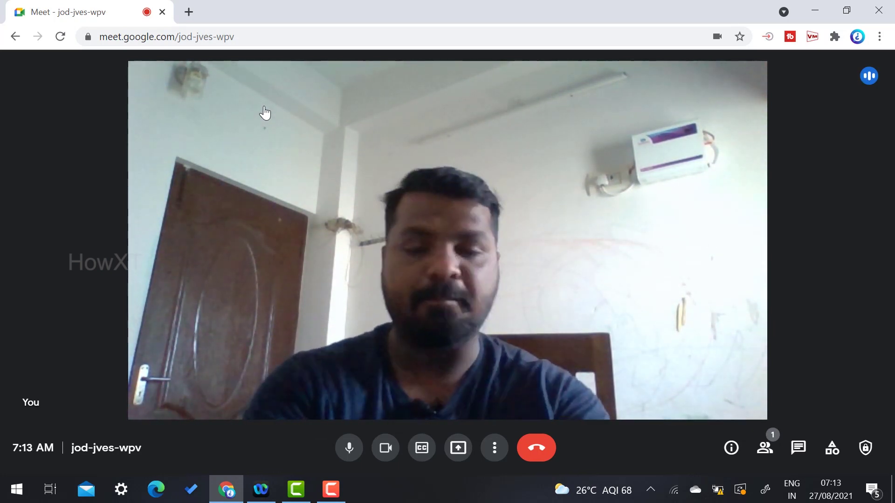
{"action": "left_click", "coordinate": [458, 448]}
{"action": "left_click", "coordinate": [428, 221]}
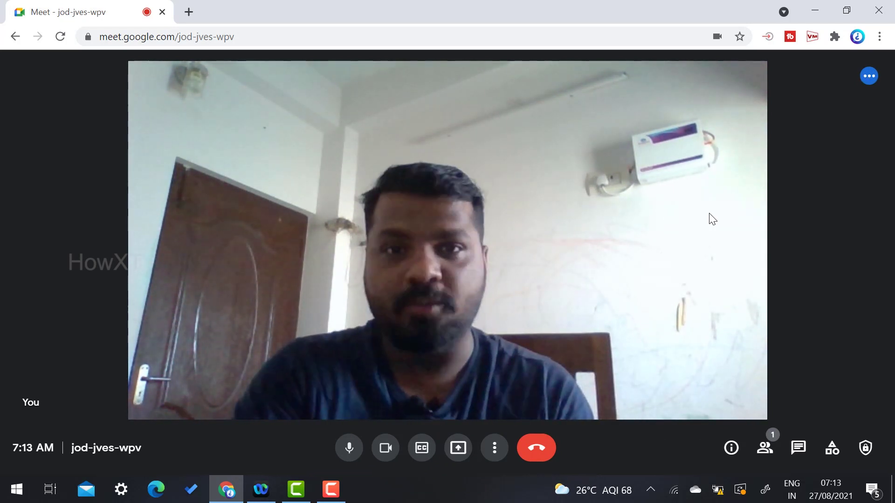
Open the Host controls Meeting safety panel and review its screen sharing and chat options.
{"action": "left_click", "coordinate": [865, 452]}
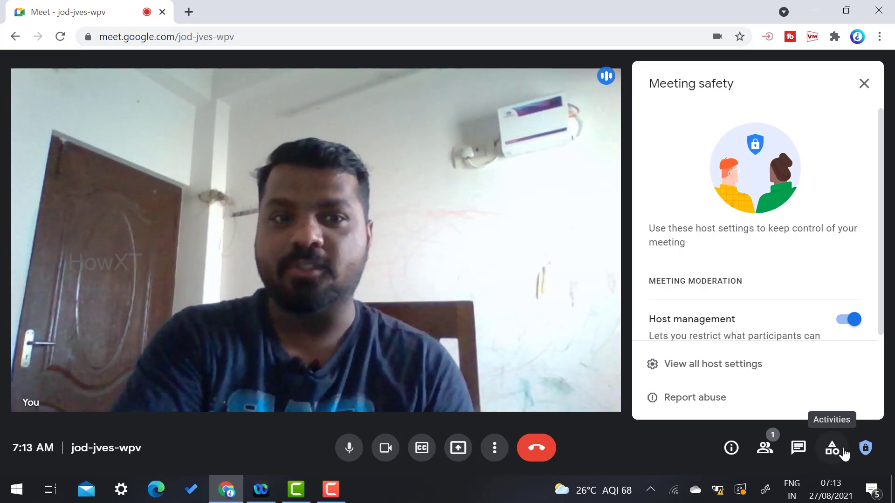
{"action": "scroll", "coordinate": [787, 286], "scroll_direction": "down", "scroll_amount": 3}
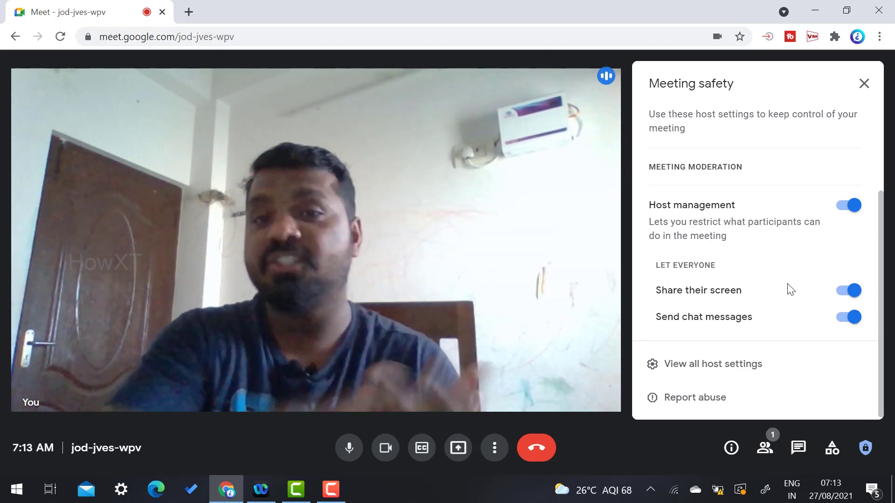
{"action": "scroll", "coordinate": [786, 288], "scroll_direction": "up", "scroll_amount": 3}
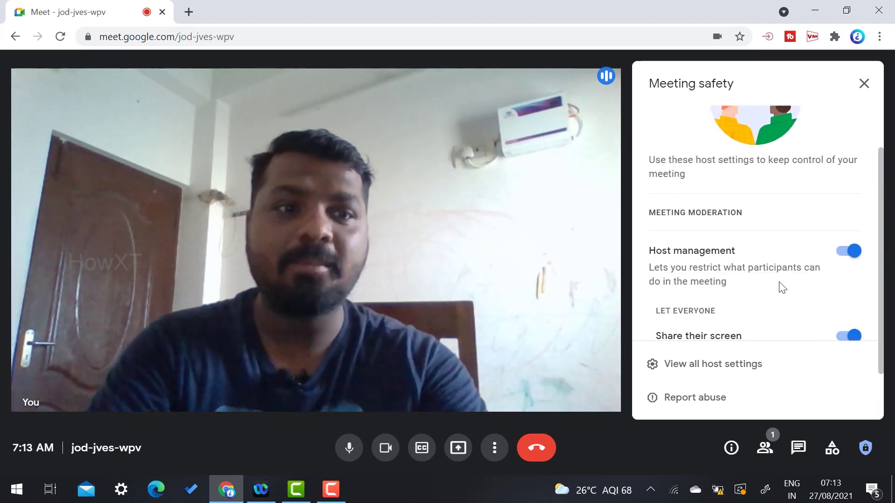
{"action": "scroll", "coordinate": [782, 288], "scroll_direction": "down", "scroll_amount": 3}
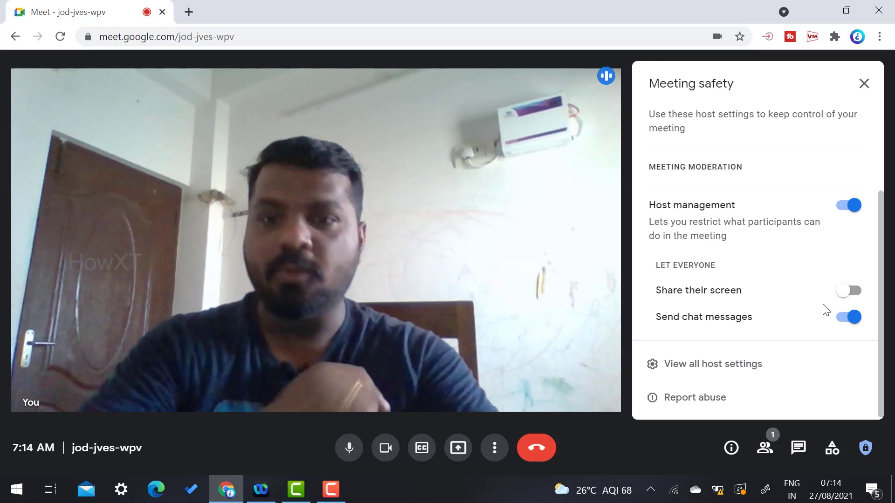
Open a second Chrome window, paste the meeting link, and ask to join.
{"action": "key", "text": "super"}
{"action": "type", "text": "ch"}
{"action": "key", "text": "Return"}
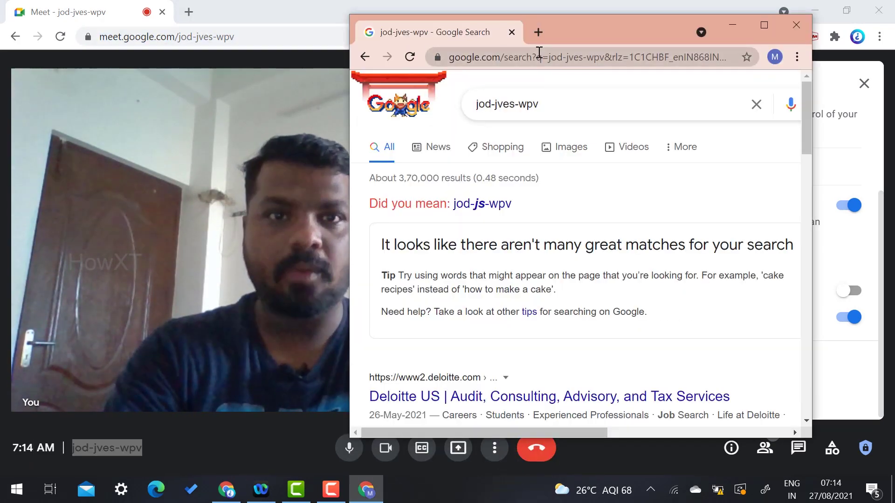
{"action": "left_click", "coordinate": [540, 52]}
{"action": "type", "text": "https://meet.google.com/jod-jves-wpv"}
{"action": "key", "text": "Return"}
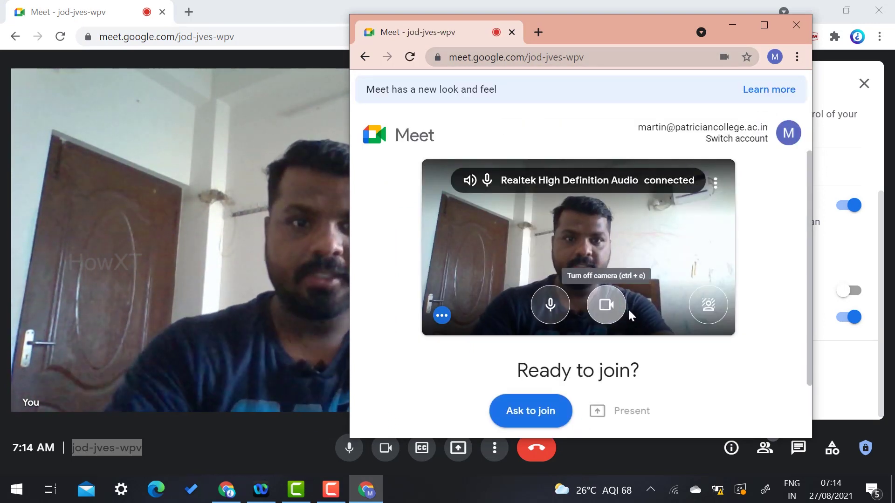
{"action": "left_click", "coordinate": [556, 412]}
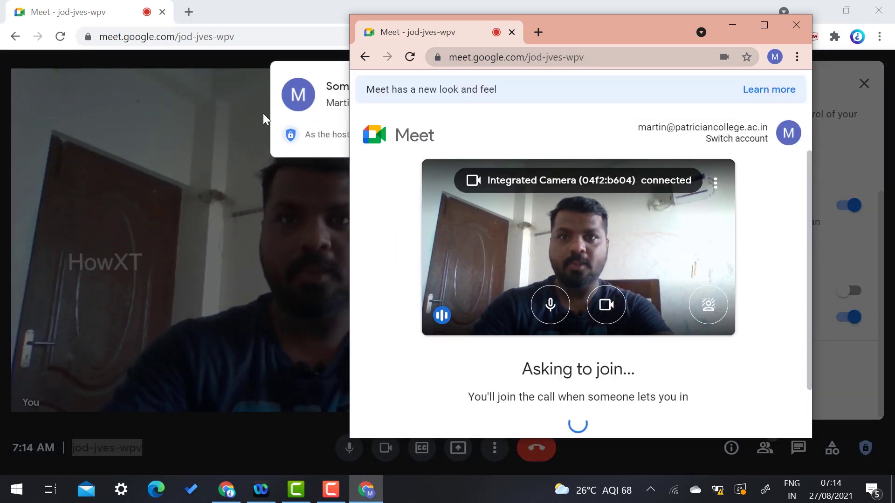
Admit the waiting participant from the host window and turn the participant's camera off.
{"action": "left_click_drag", "start_coordinate": [577, 33], "coordinate": [677, 32]}
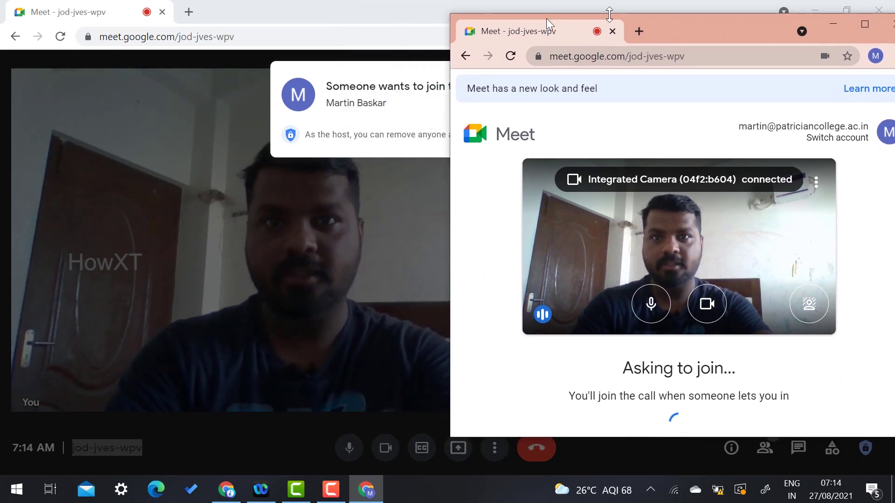
{"action": "left_click_drag", "start_coordinate": [768, 25], "coordinate": [475, 174]}
{"action": "left_click", "coordinate": [592, 140]}
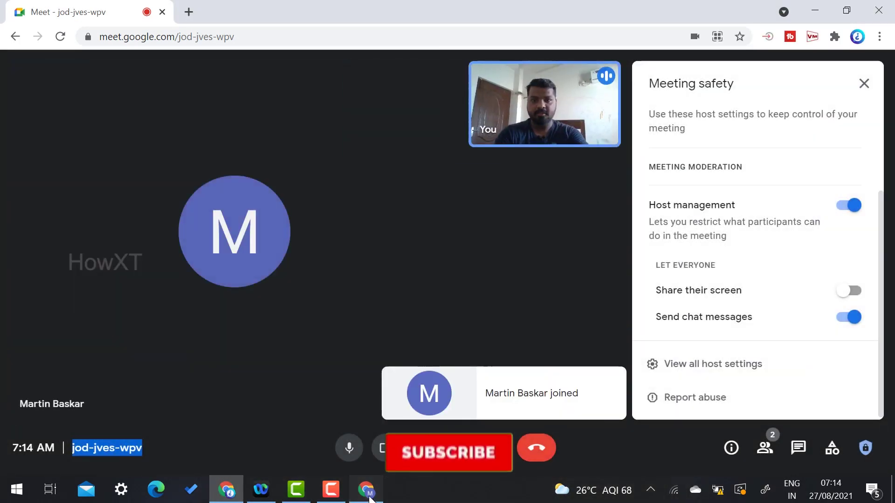
{"action": "left_click", "coordinate": [366, 489]}
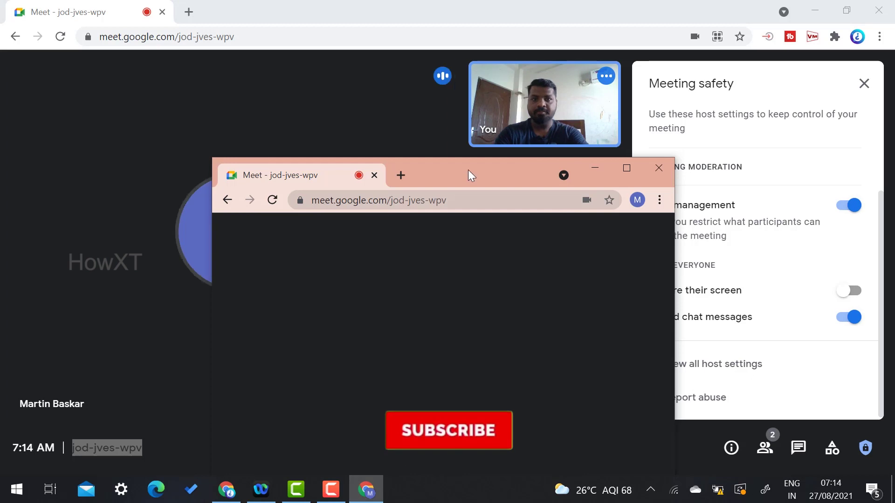
{"action": "left_click_drag", "start_coordinate": [470, 173], "coordinate": [602, 71]}
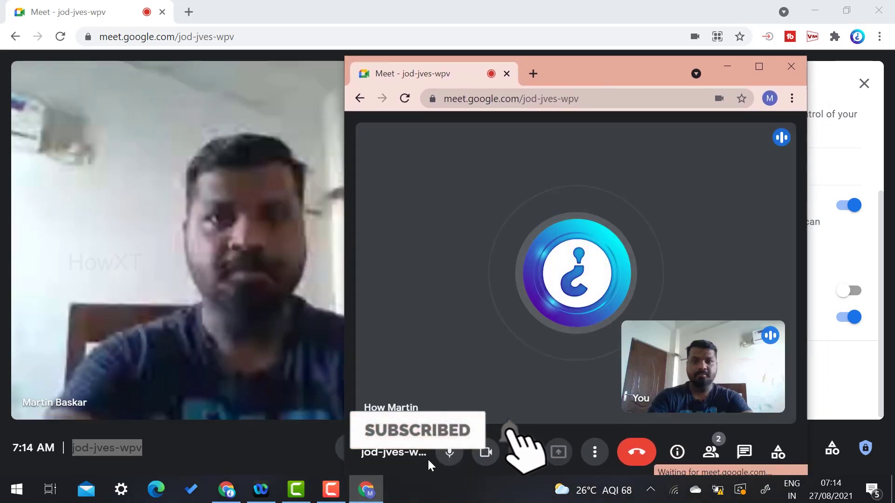
{"action": "left_click", "coordinate": [487, 451]}
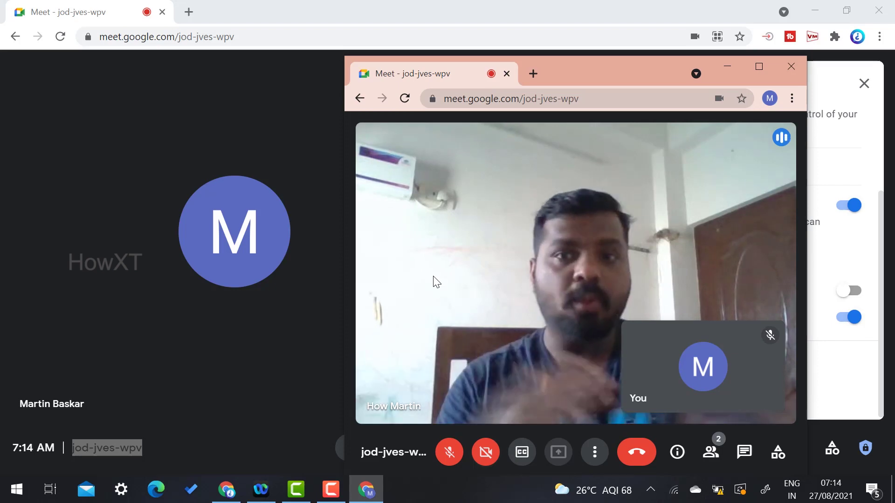
{"action": "double_click", "coordinate": [545, 19]}
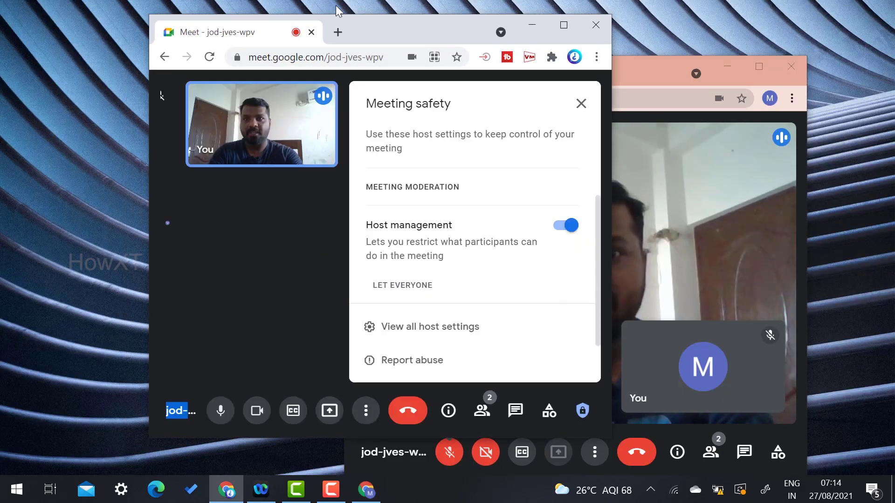
Place the host and participant windows side by side and show the host's Present now options.
{"action": "left_click_drag", "start_coordinate": [334, 27], "coordinate": [253, 33]}
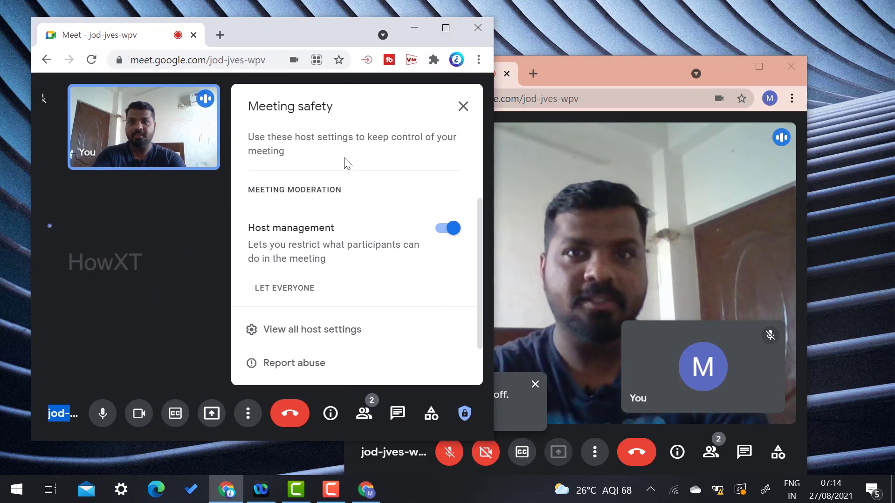
{"action": "left_click_drag", "start_coordinate": [605, 76], "coordinate": [656, 48]}
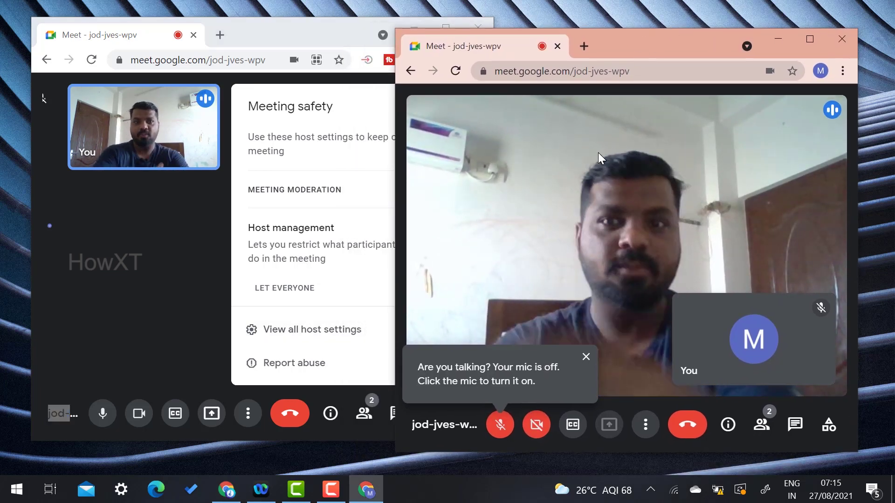
{"action": "left_click", "coordinate": [210, 421]}
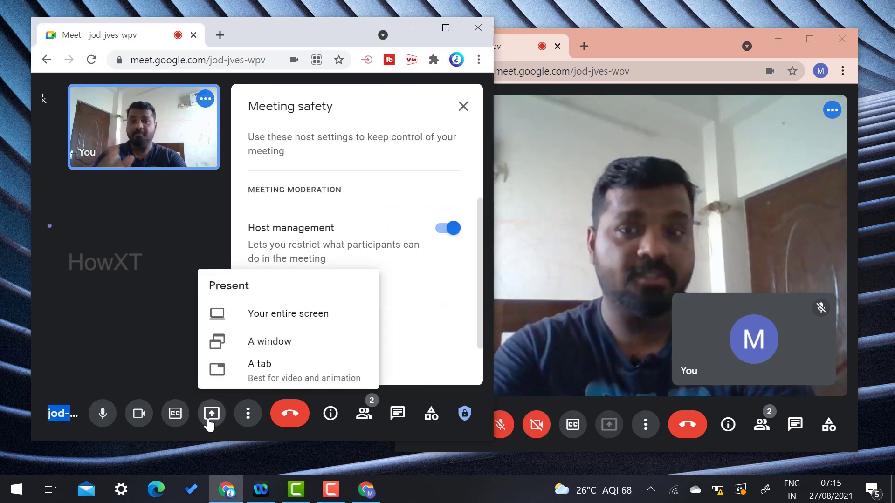
{"action": "left_click", "coordinate": [642, 40]}
{"action": "left_click_drag", "start_coordinate": [642, 40], "coordinate": [670, 28]}
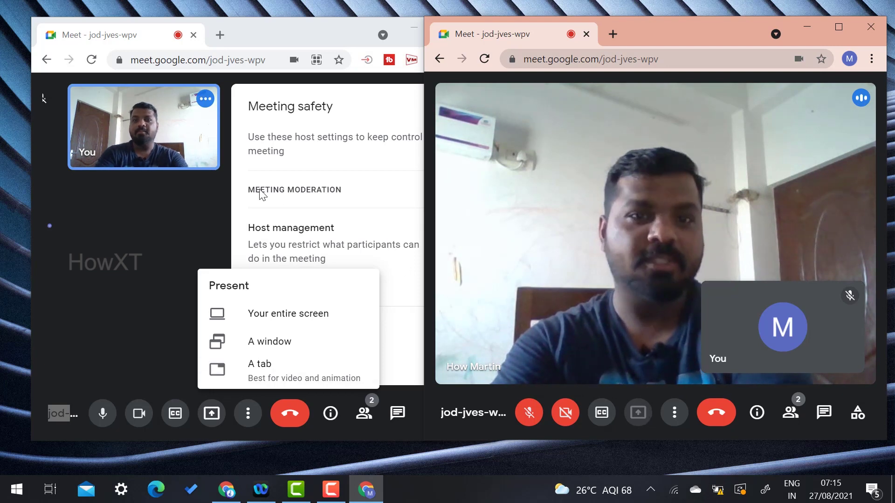
Temporarily allow Share their screen, confirm the participant can present, then switch it off again.
{"action": "left_click", "coordinate": [275, 199]}
{"action": "left_click", "coordinate": [163, 233]}
{"action": "scroll", "coordinate": [398, 263], "scroll_direction": "down", "scroll_amount": 2}
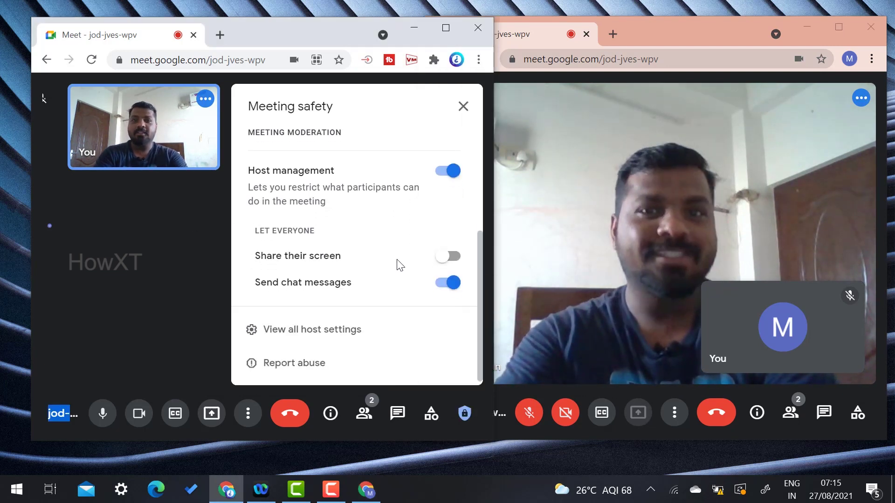
{"action": "scroll", "coordinate": [397, 261], "scroll_direction": "up", "scroll_amount": 2}
{"action": "scroll", "coordinate": [398, 263], "scroll_direction": "down", "scroll_amount": 2}
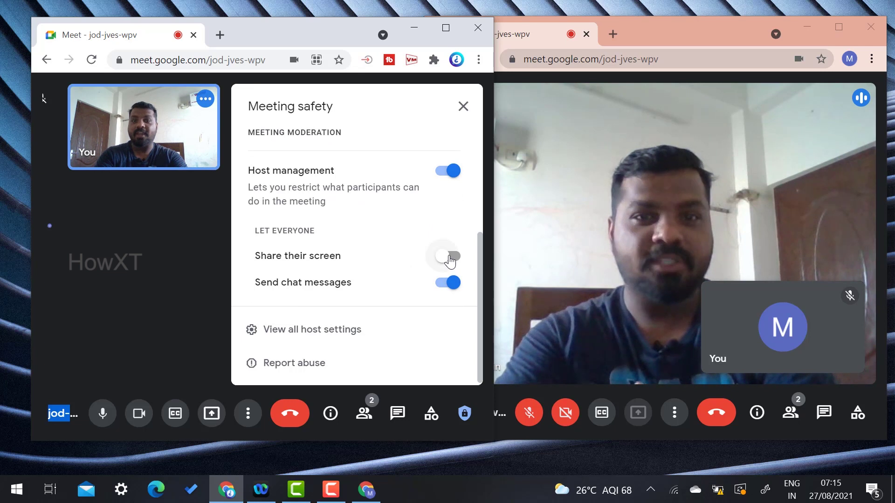
{"action": "left_click", "coordinate": [449, 258]}
{"action": "left_click", "coordinate": [661, 44]}
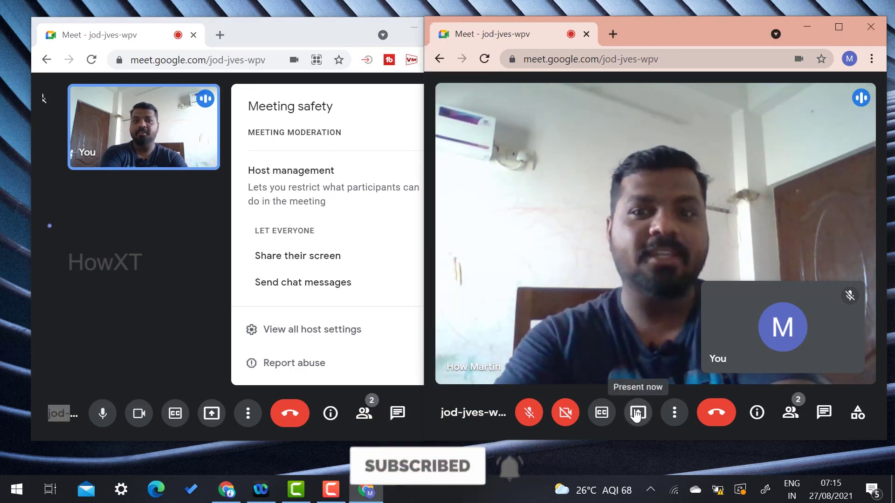
{"action": "left_click", "coordinate": [312, 30]}
{"action": "left_click", "coordinate": [449, 257]}
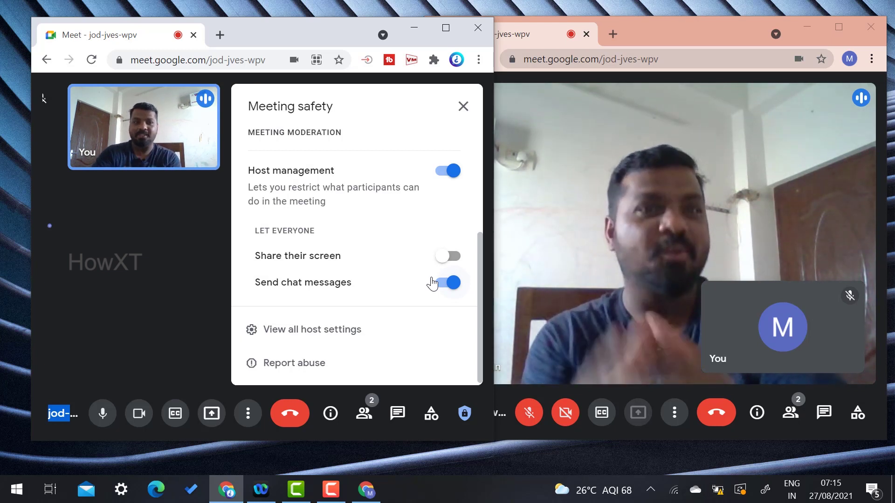
Turn off the host's camera, check the participant's chat, and maximize the host window.
{"action": "left_click", "coordinate": [140, 418]}
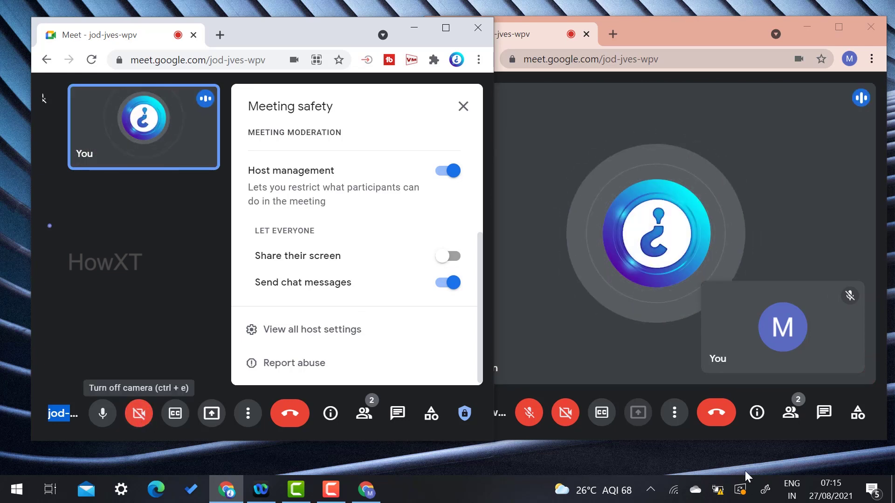
{"action": "left_click", "coordinate": [823, 421]}
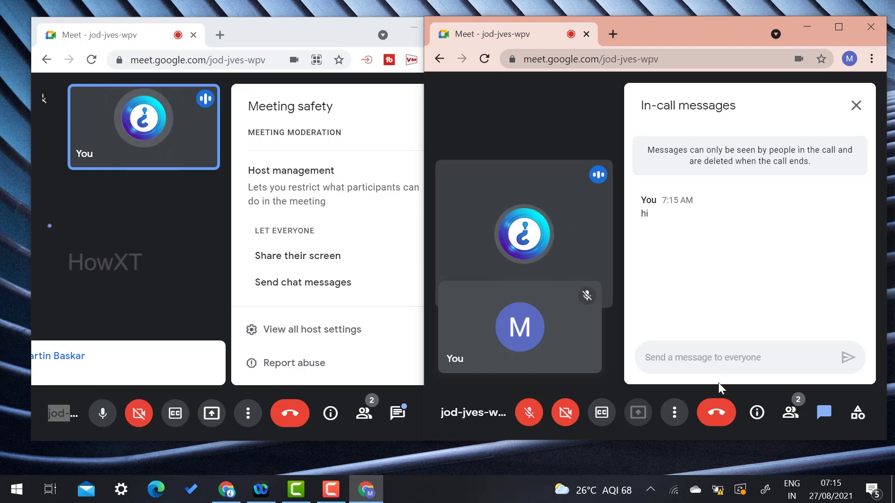
{"action": "left_click", "coordinate": [419, 233]}
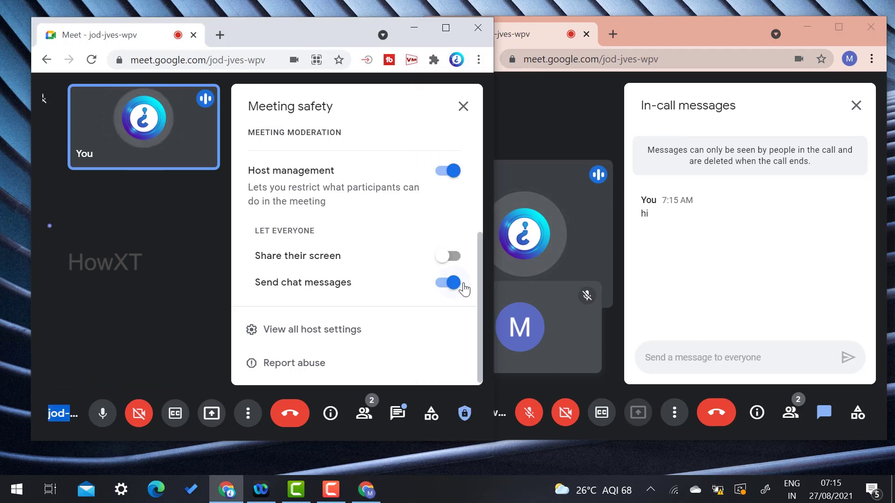
{"action": "left_click", "coordinate": [856, 105]}
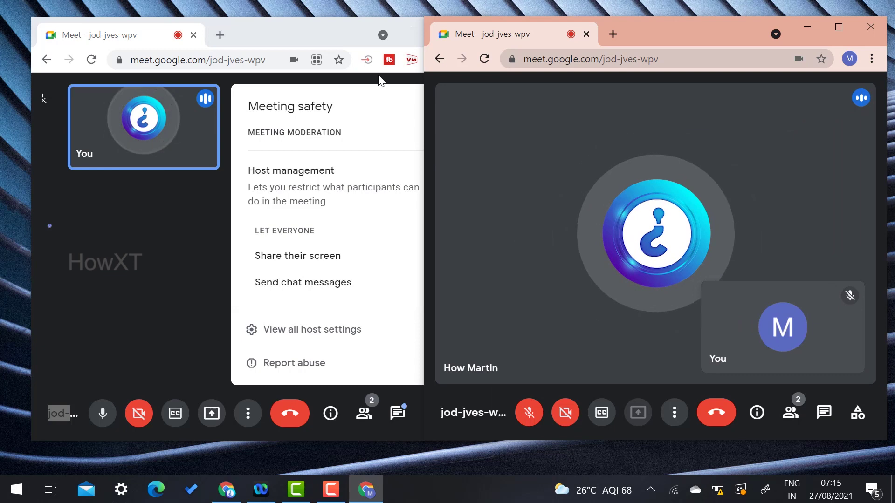
{"action": "left_click", "coordinate": [330, 33]}
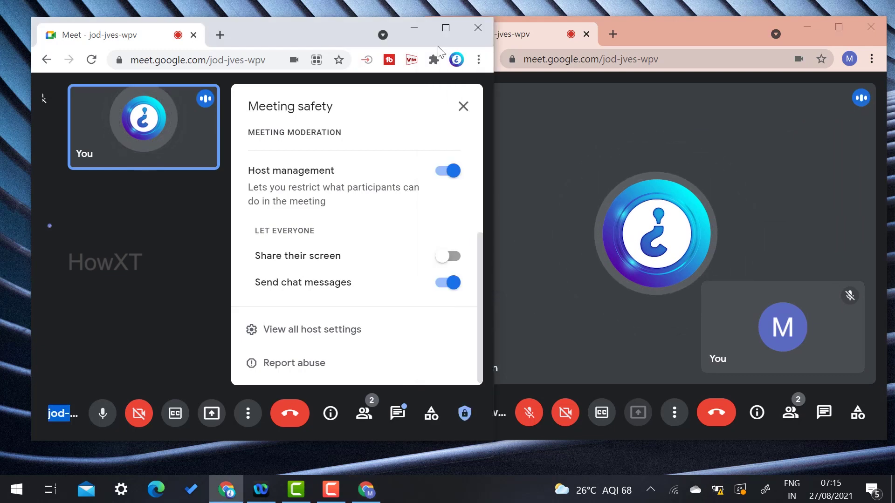
{"action": "left_click", "coordinate": [456, 27]}
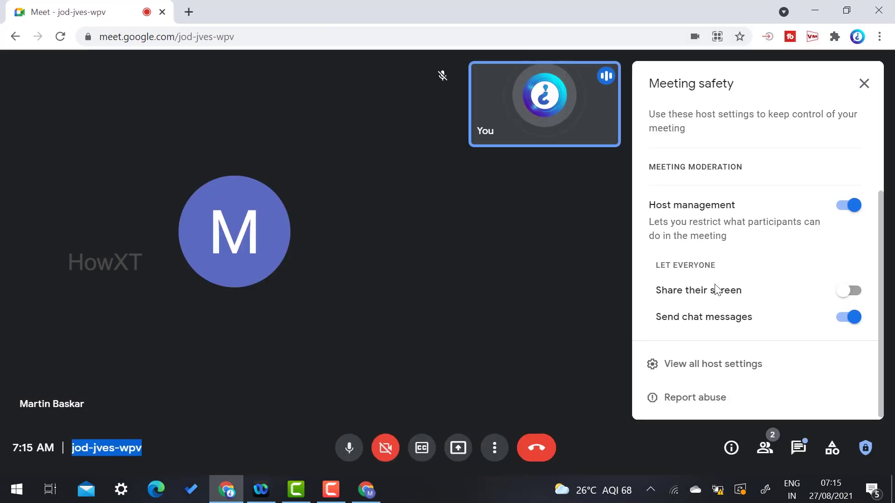
Switch off Send chat messages in Meeting safety, then restore the host window and move it left.
{"action": "left_click", "coordinate": [865, 448]}
{"action": "left_click", "coordinate": [866, 447]}
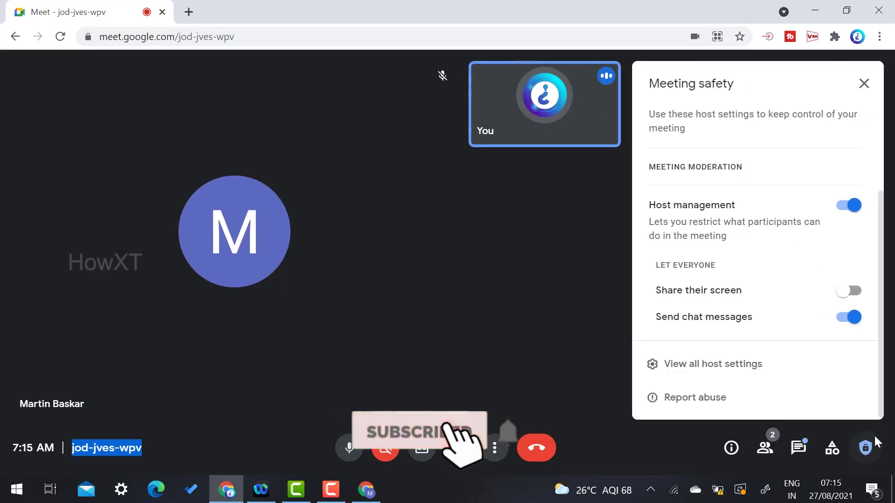
{"action": "scroll", "coordinate": [755, 186], "scroll_direction": "up", "scroll_amount": 3}
{"action": "left_click", "coordinate": [863, 84]}
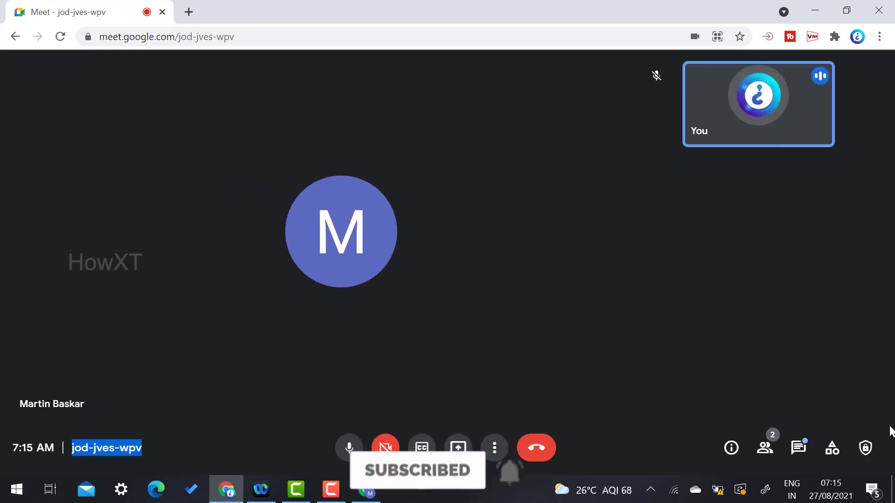
{"action": "left_click", "coordinate": [865, 448]}
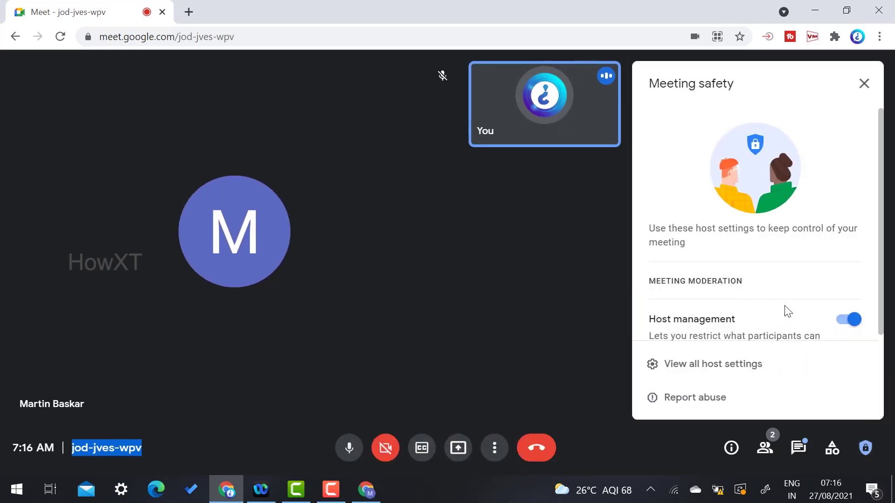
{"action": "scroll", "coordinate": [785, 310], "scroll_direction": "down", "scroll_amount": 2}
{"action": "scroll", "coordinate": [764, 294], "scroll_direction": "down", "scroll_amount": 1}
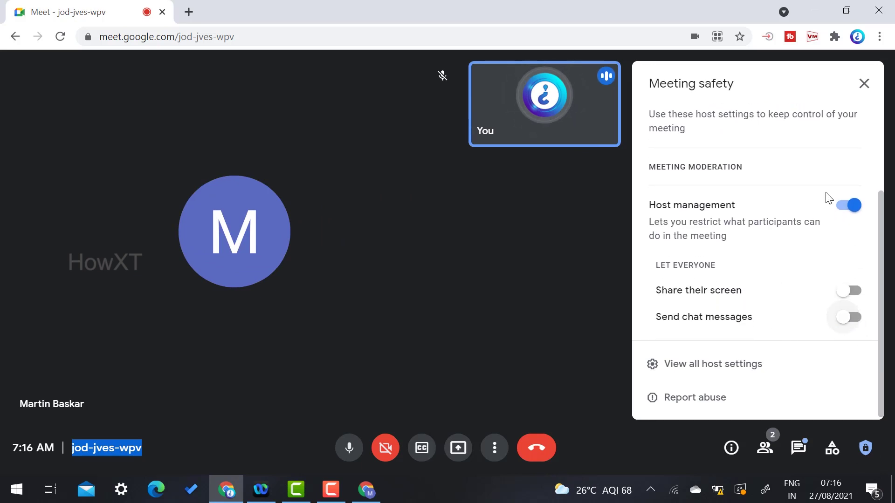
{"action": "left_click", "coordinate": [846, 10]}
{"action": "left_click_drag", "start_coordinate": [334, 31], "coordinate": [285, 27]}
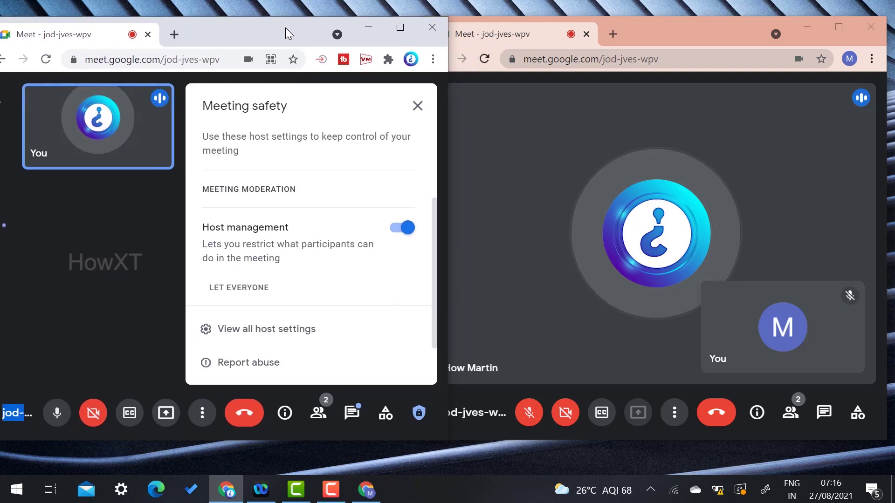
Open the participant's chat, which reads 'Chat isn't available at this time', and turn its camera on.
{"action": "left_click", "coordinate": [565, 413]}
{"action": "left_click", "coordinate": [560, 413]}
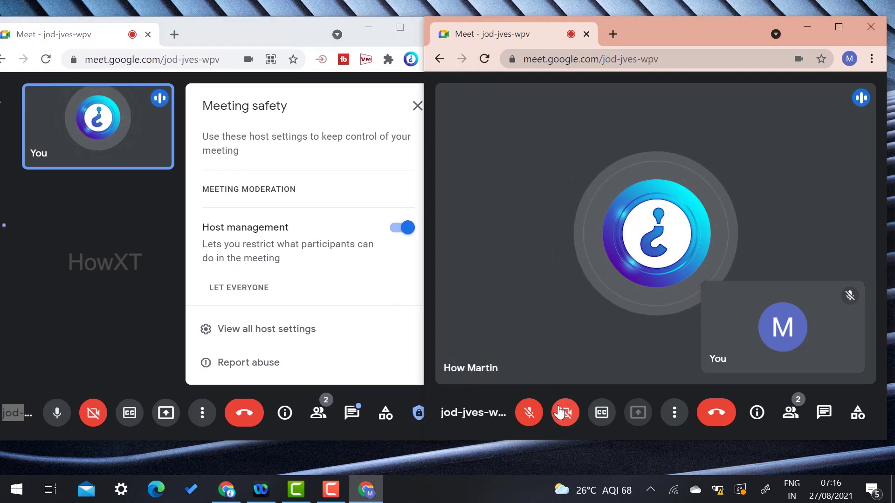
{"action": "left_click", "coordinate": [823, 413]}
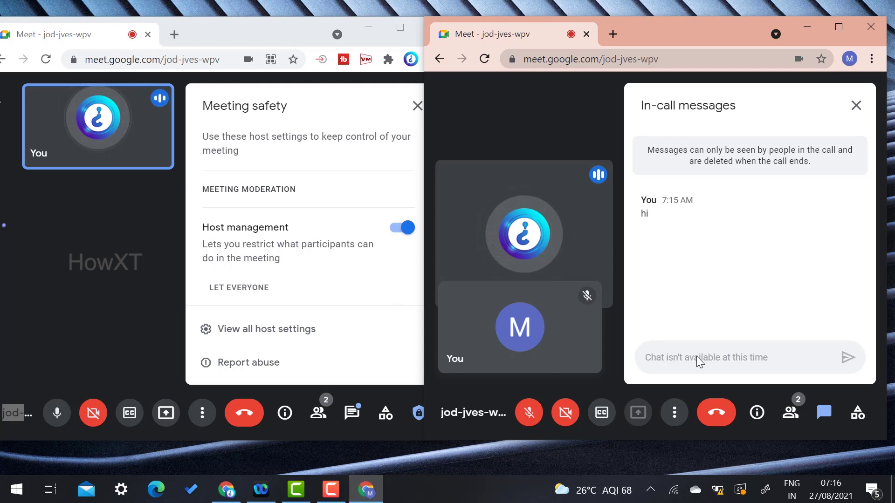
{"action": "scroll", "coordinate": [294, 259], "scroll_direction": "down", "scroll_amount": 1}
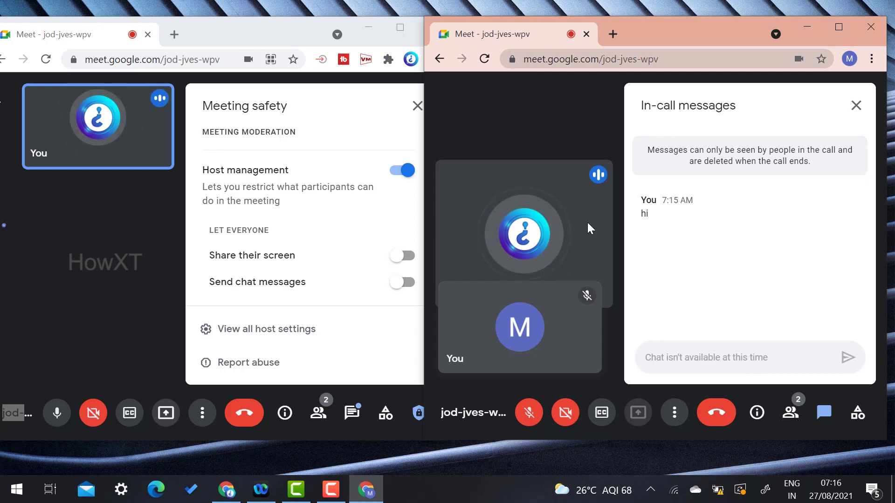
{"action": "left_click", "coordinate": [566, 412]}
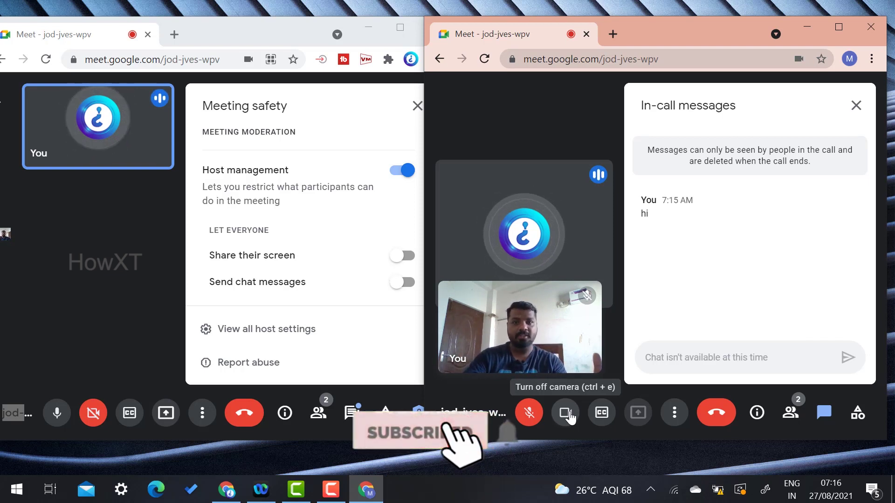
Re-enable Send chat messages, then toggle Share their screen on and back off.
{"action": "left_click", "coordinate": [404, 285]}
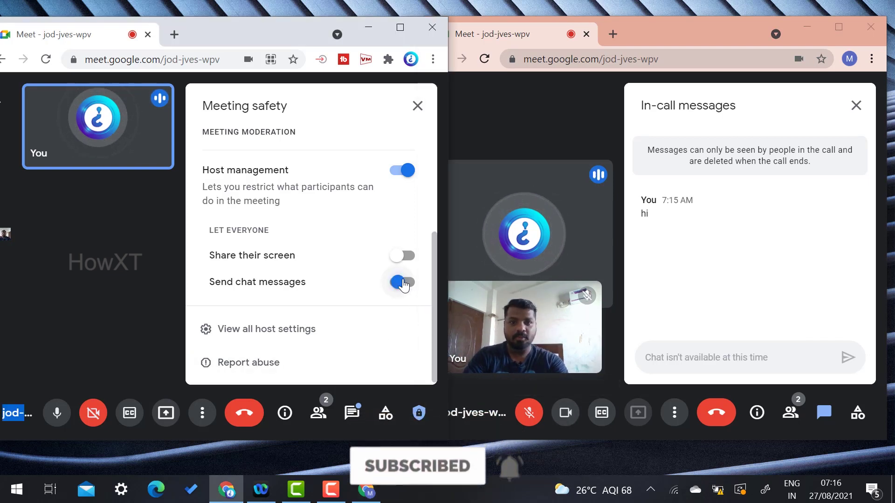
{"action": "left_click", "coordinate": [403, 256]}
{"action": "left_click", "coordinate": [403, 255]}
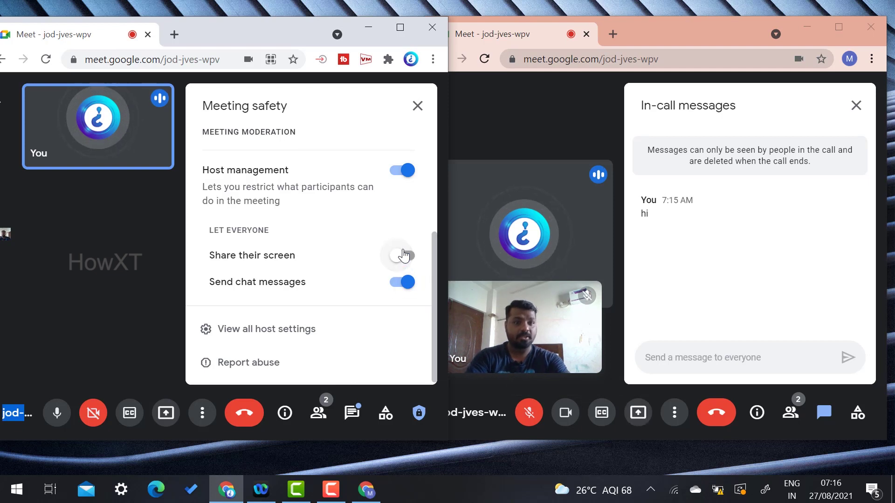
Send 'hi' in the participant's chat, minimize that window, and maximize the host window.
{"action": "left_click", "coordinate": [665, 355]}
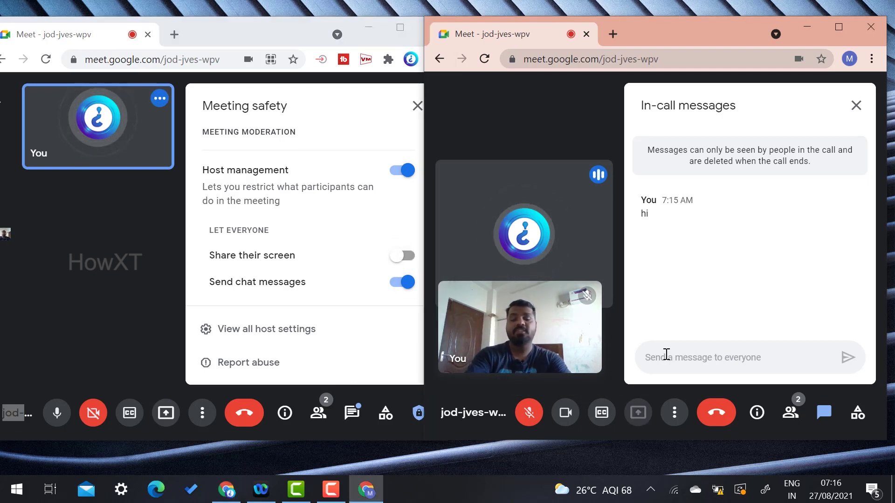
{"action": "type", "text": "hi"}
{"action": "key", "text": "Return"}
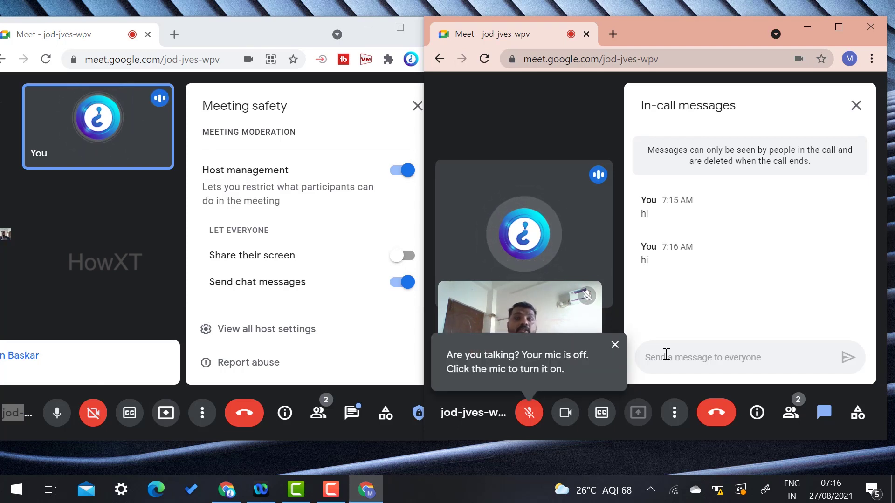
{"action": "left_click", "coordinate": [807, 26]}
{"action": "left_click", "coordinate": [400, 28]}
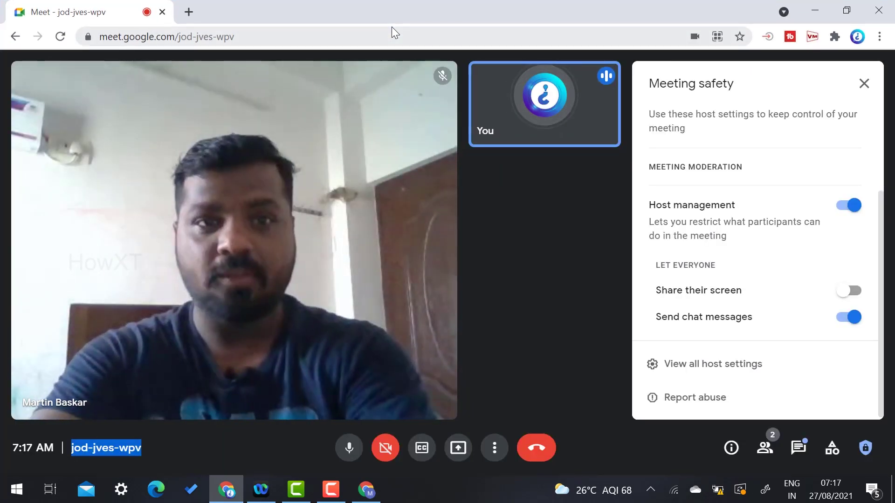
Turn the host's camera on with Ctrl+E, then reopen Meeting safety showing screen sharing off, chat on.
{"action": "mouse_move", "coordinate": [398, 374]}
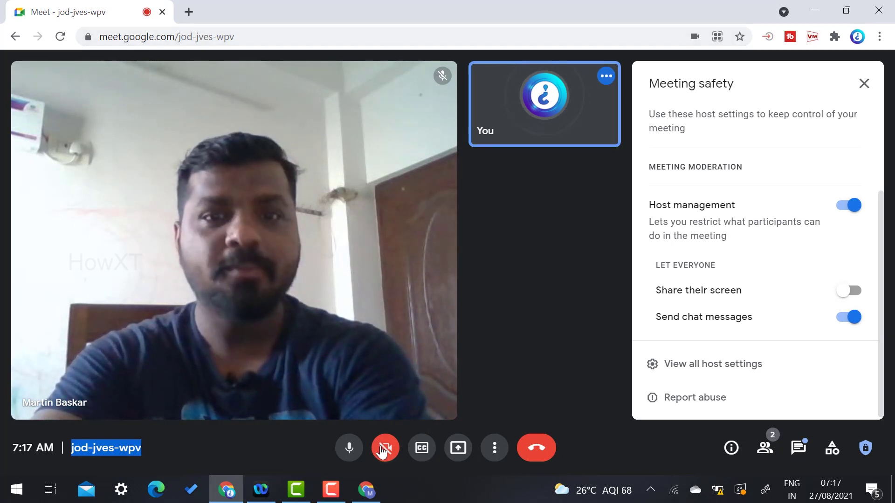
{"action": "key", "text": "ctrl+e"}
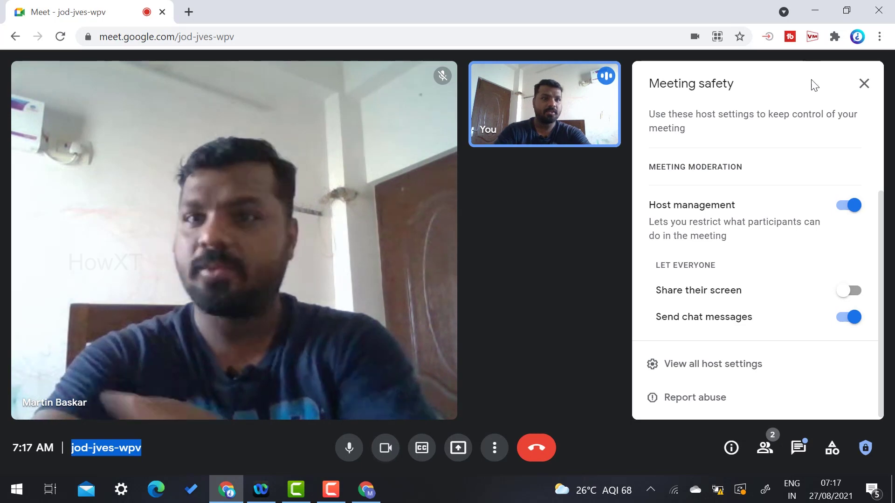
{"action": "left_click", "coordinate": [863, 85]}
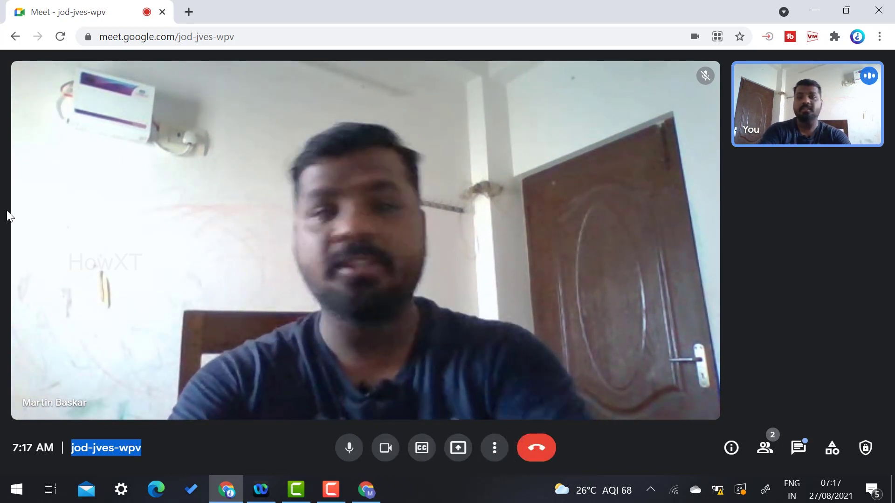
{"action": "left_click", "coordinate": [865, 448]}
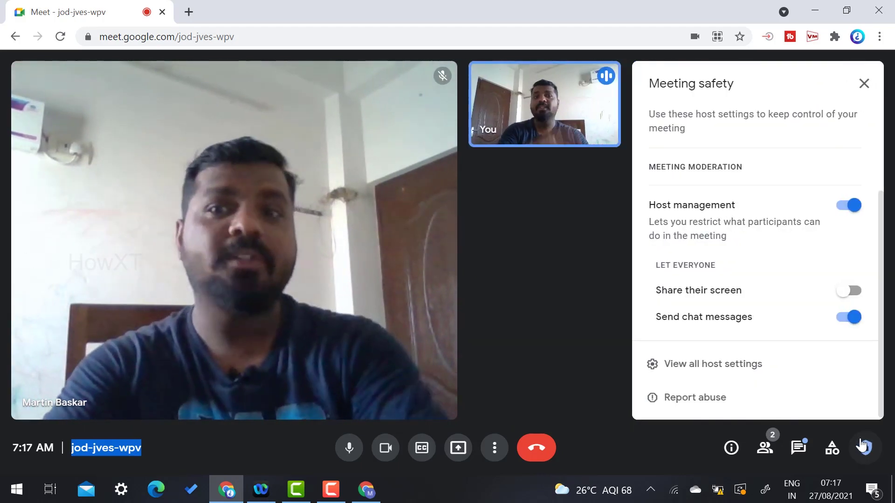